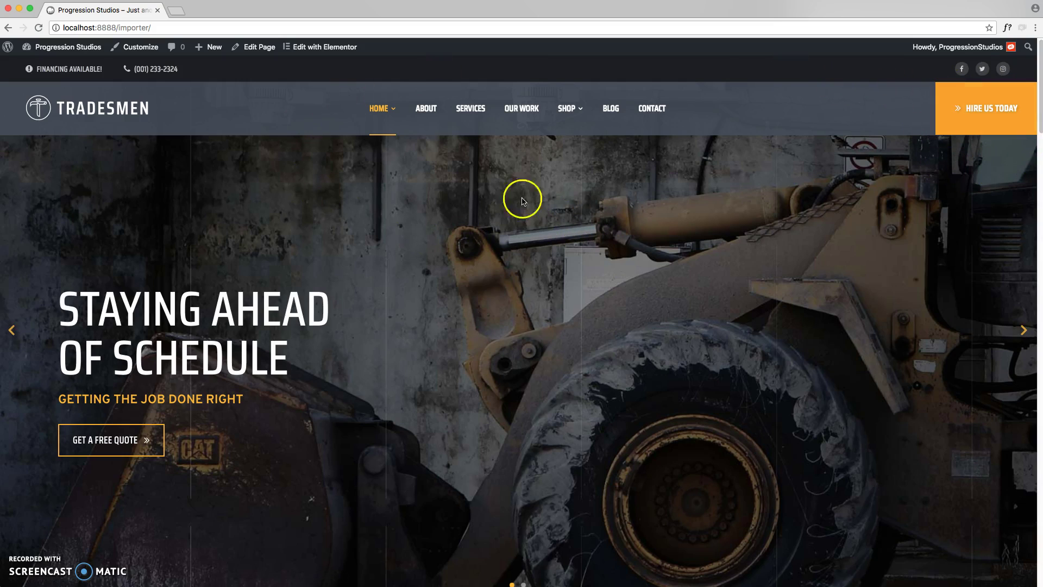
# Open Appearance > Menus and inspect the Hire Us Today item's link address
pyautogui.moveTo(55, 52)
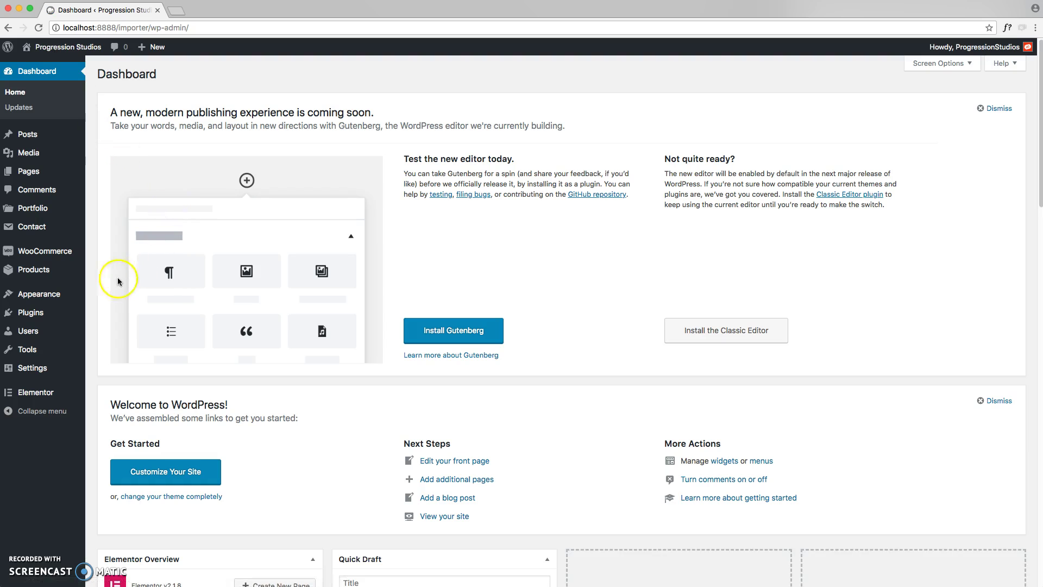
pyautogui.moveTo(63, 299)
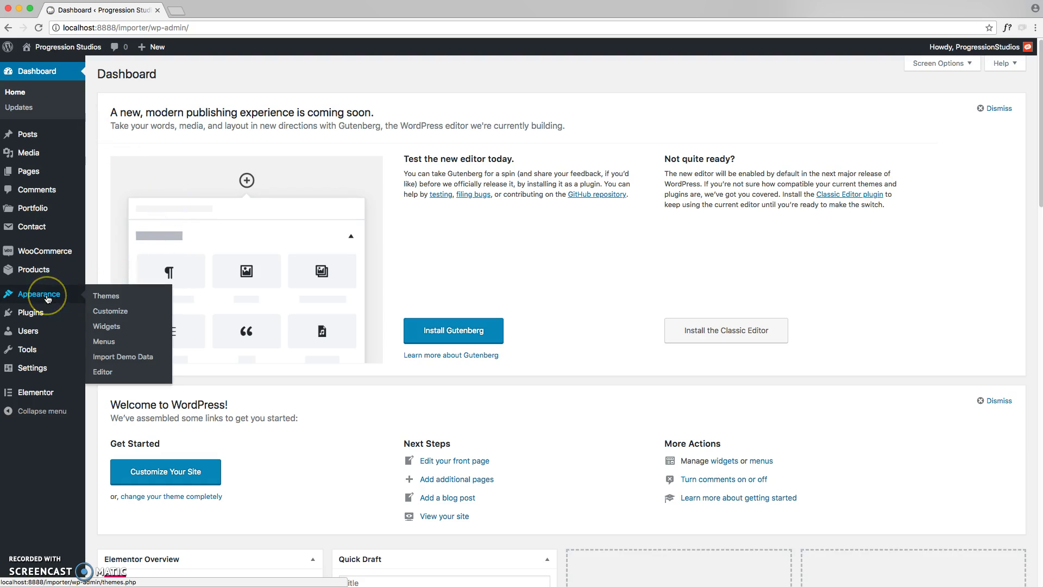
pyautogui.click(131, 342)
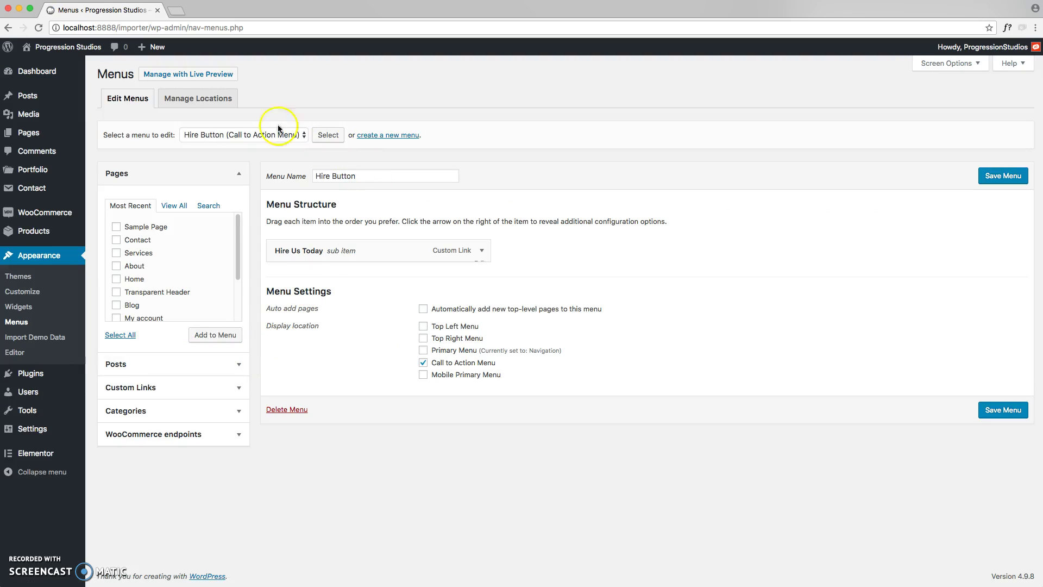
pyautogui.click(255, 135)
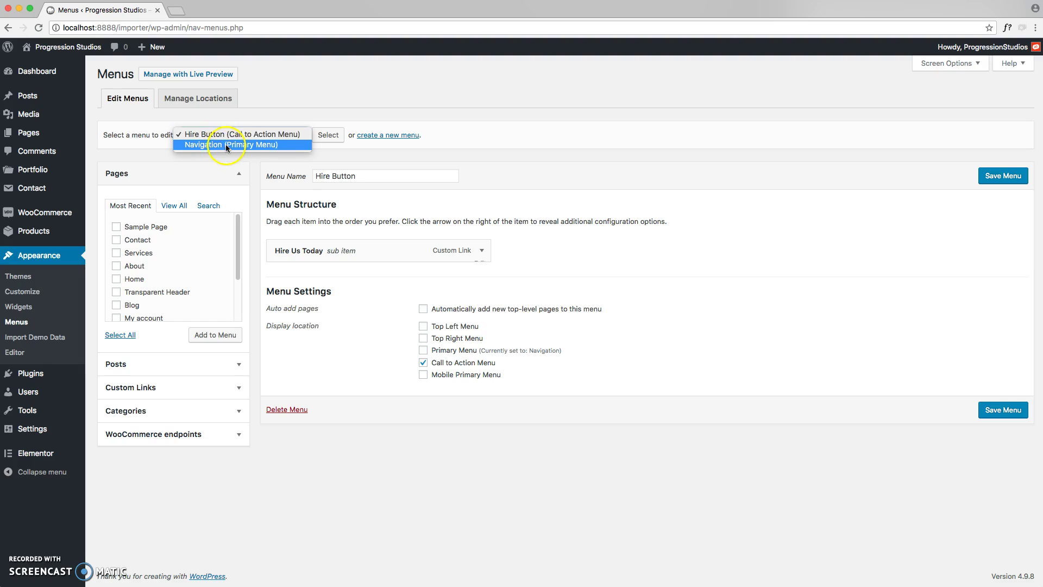
pyautogui.click(535, 226)
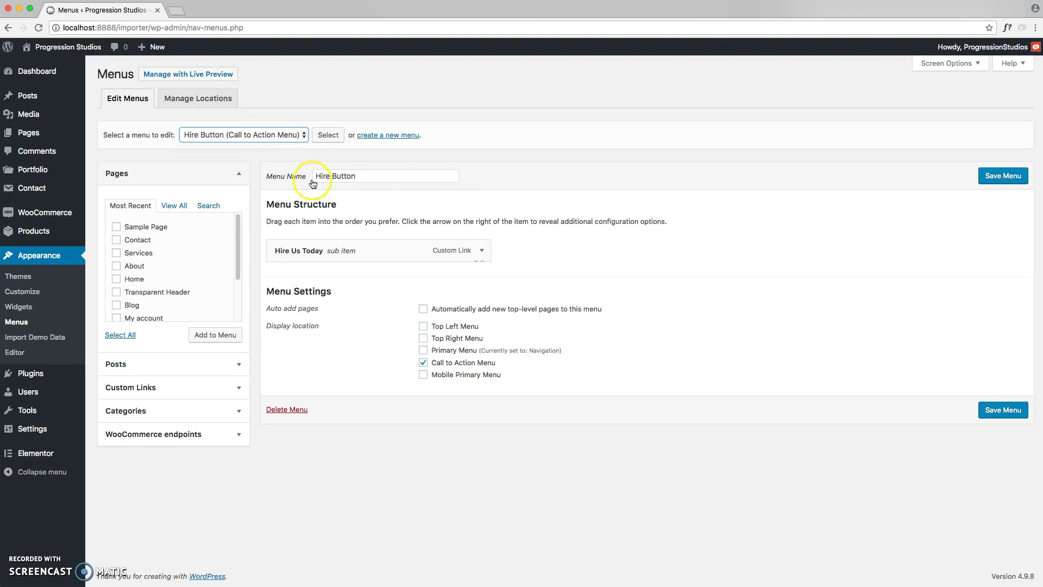
pyautogui.click(483, 250)
pyautogui.moveTo(276, 286); pyautogui.dragTo(534, 286)
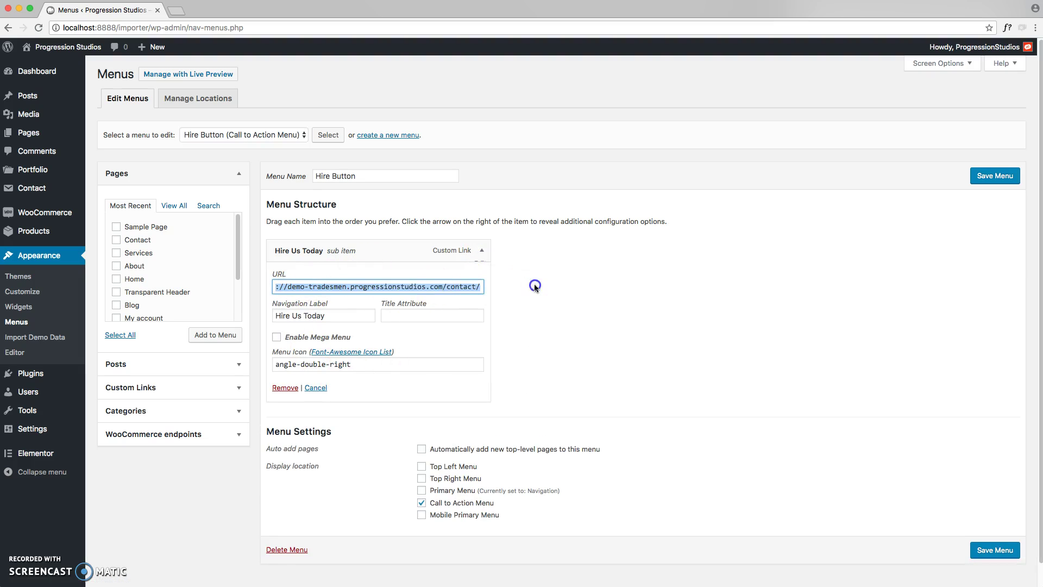
pyautogui.click(406, 286)
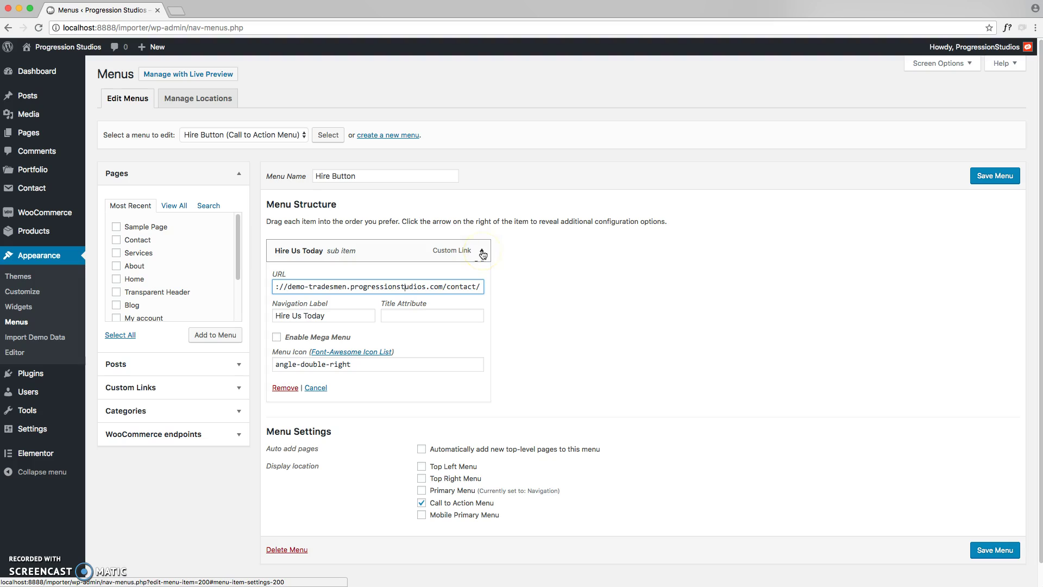
pyautogui.click(483, 250)
# Load the Navigation (Primary Menu) for editing
pyautogui.click(244, 134)
pyautogui.click(233, 145)
pyautogui.click(328, 136)
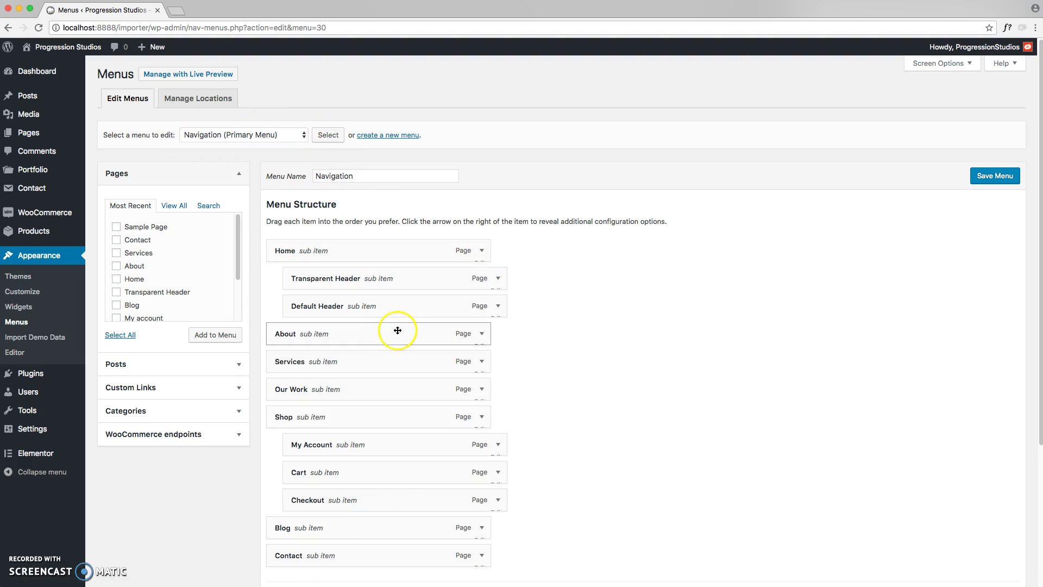
# Create a new menu named 'New Menu Example'
pyautogui.click(393, 140)
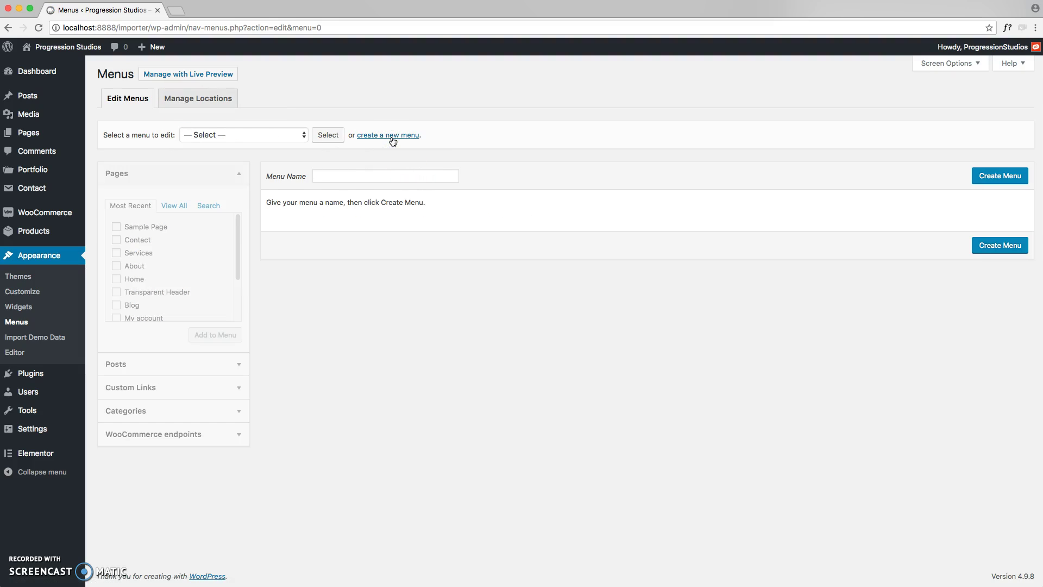
pyautogui.click(369, 176)
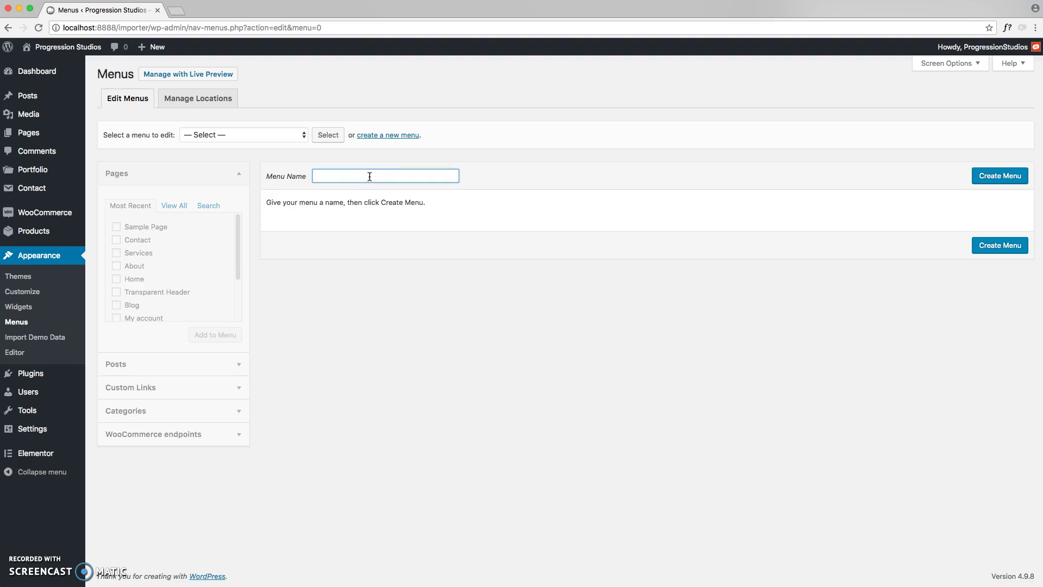
pyautogui.write('New MenU Ex')
pyautogui.press('BackSpace')
pyautogui.press('BackSpace')
pyautogui.press('BackSpace')
pyautogui.press('BackSpace')
pyautogui.write('u Example')
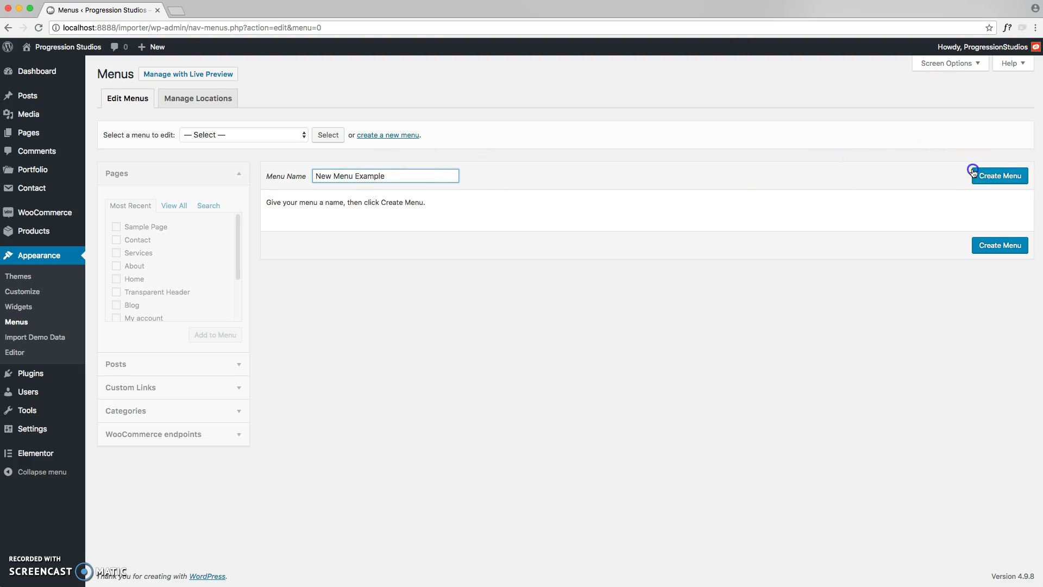
pyautogui.click(973, 173)
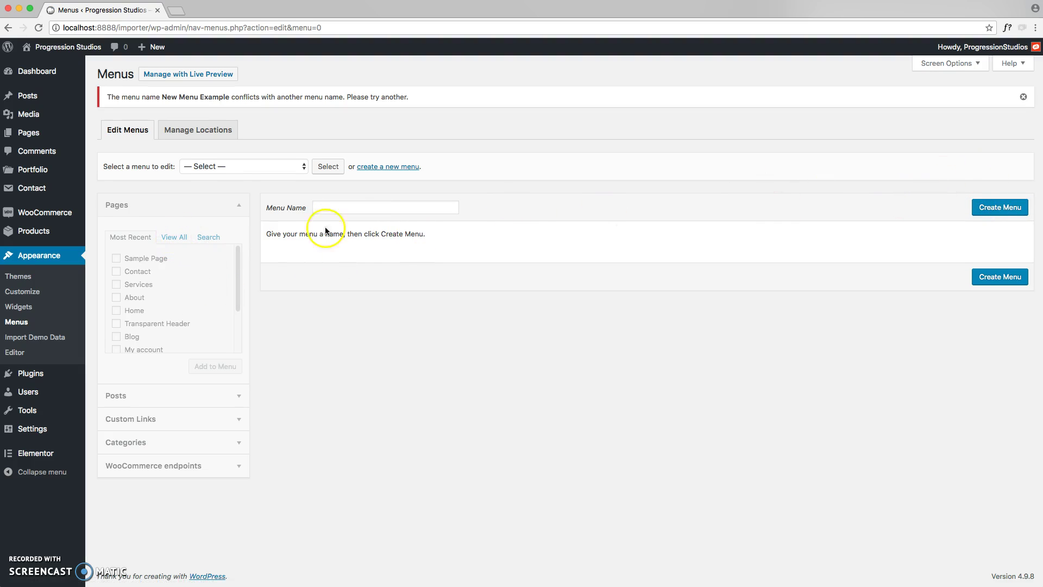
# Load New Menu Example and order its items: Home, About, Services, Contact
pyautogui.click(247, 167)
pyautogui.click(239, 196)
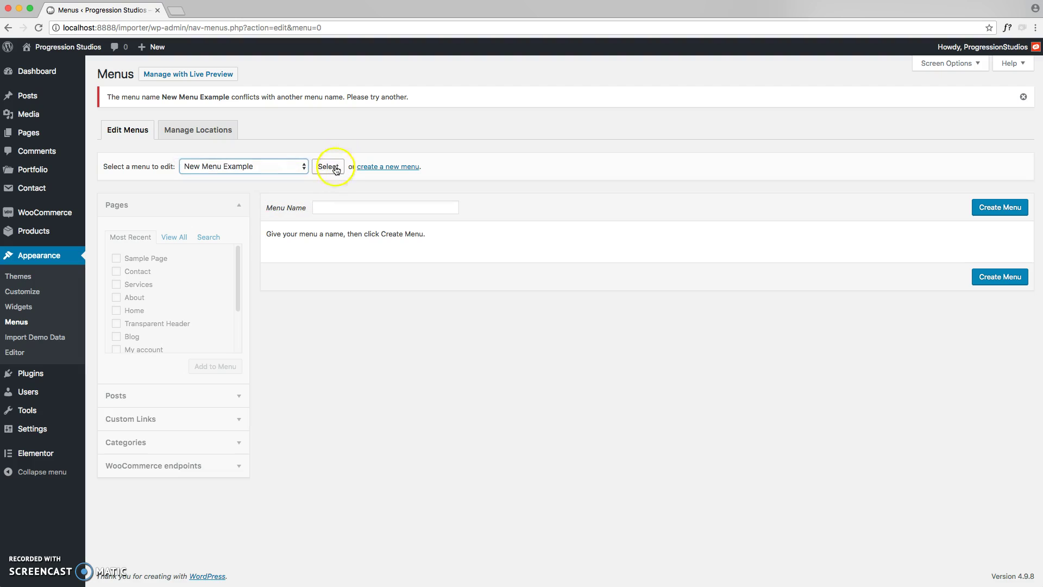
pyautogui.click(328, 166)
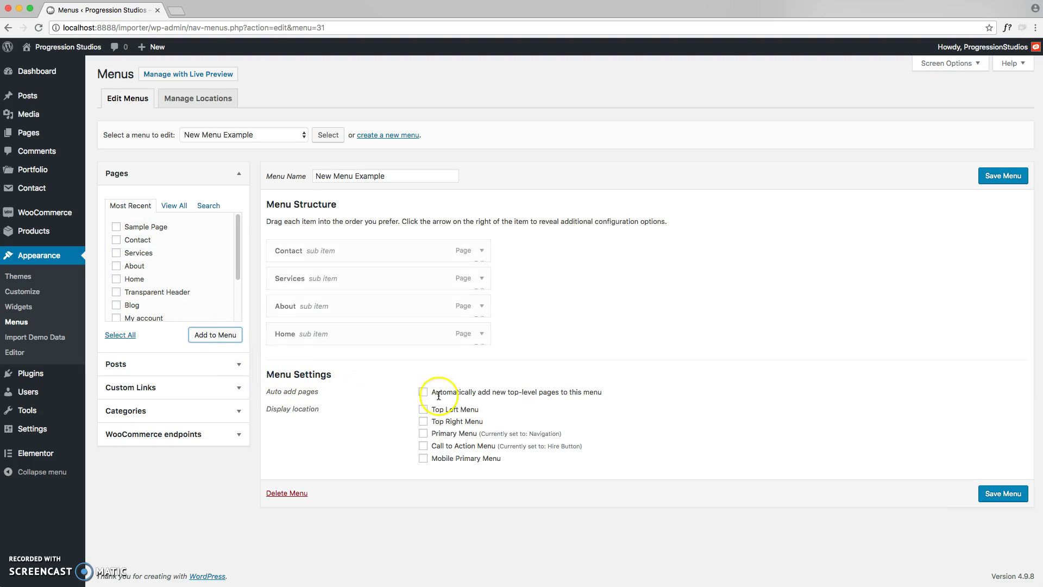
pyautogui.moveTo(345, 367); pyautogui.dragTo(343, 249)
pyautogui.moveTo(326, 281); pyautogui.dragTo(338, 335)
pyautogui.moveTo(333, 276); pyautogui.dragTo(281, 332)
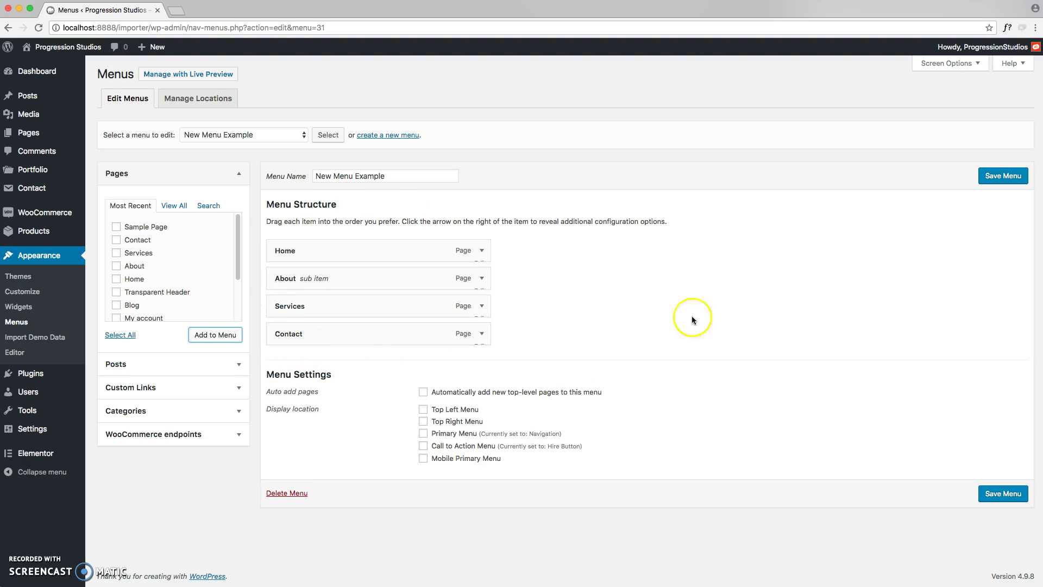
# Save the menu and open the live site in a new tab
pyautogui.click(998, 179)
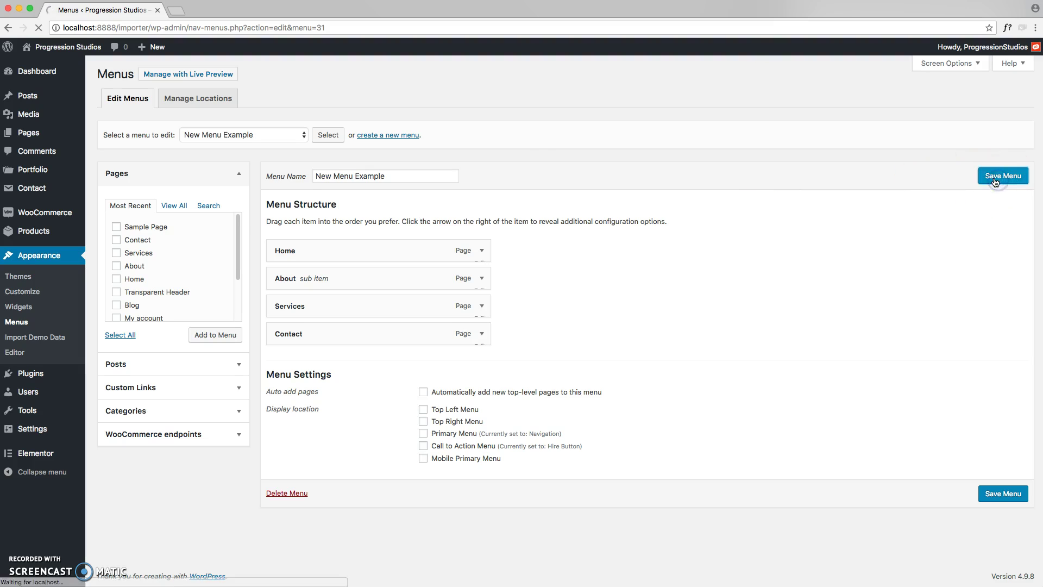
pyautogui.rightClick(54, 66)
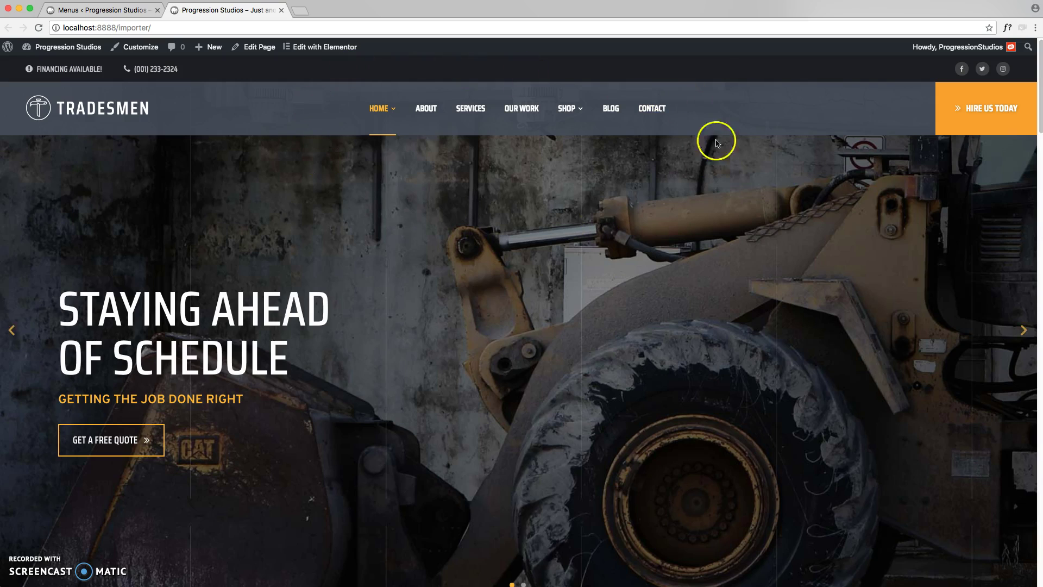
pyautogui.click(114, 10)
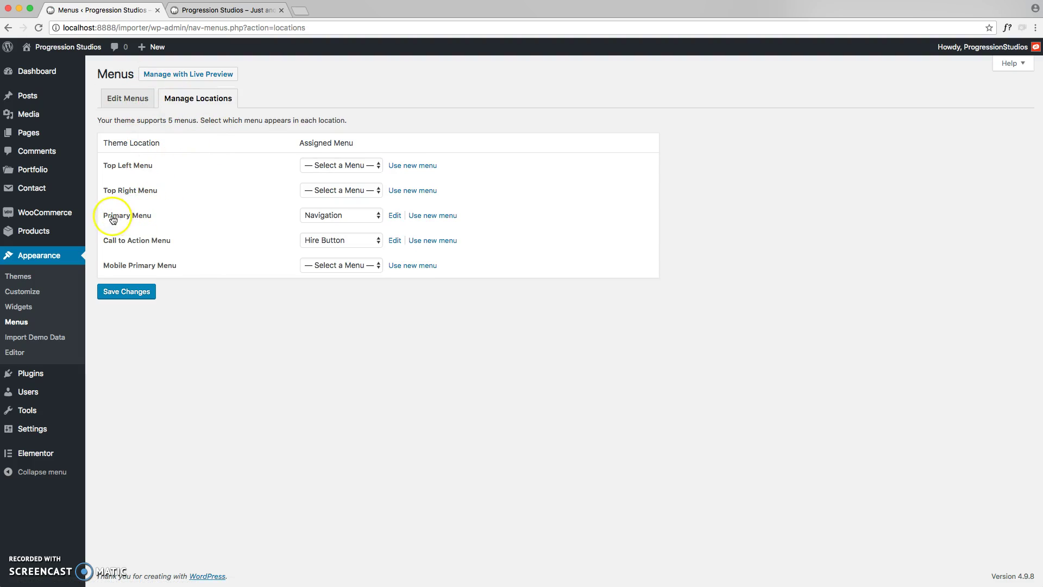
# Assign New Menu Example to the Primary Menu location, save, and check the site header
pyautogui.click(349, 221)
pyautogui.click(348, 225)
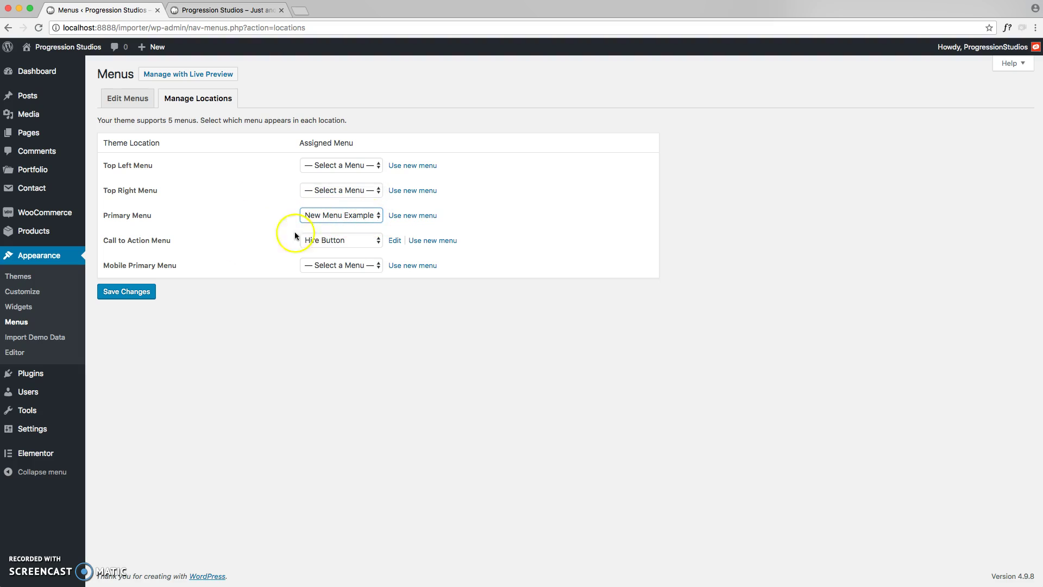
pyautogui.click(126, 296)
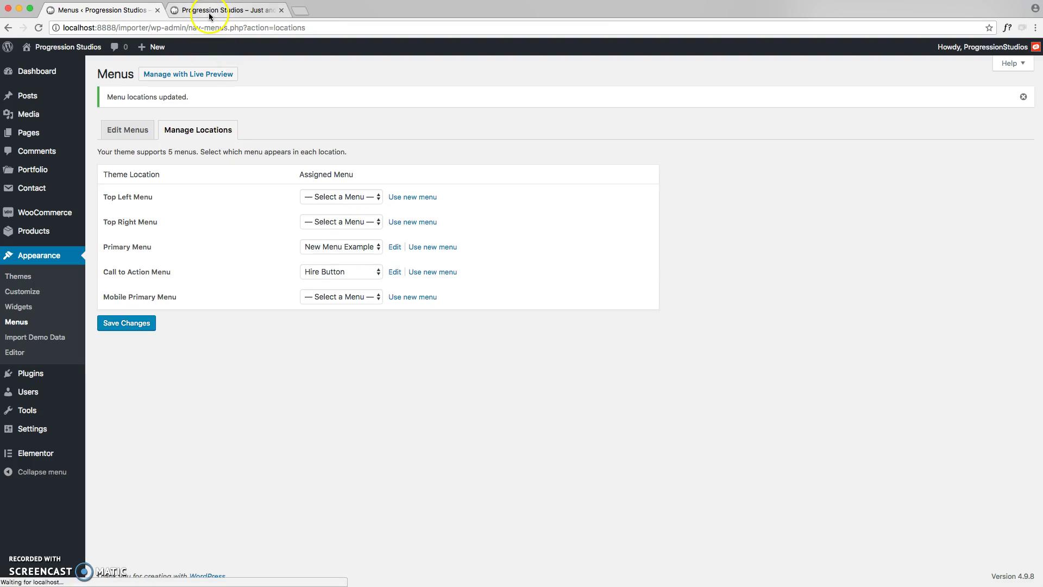
pyautogui.click(210, 13)
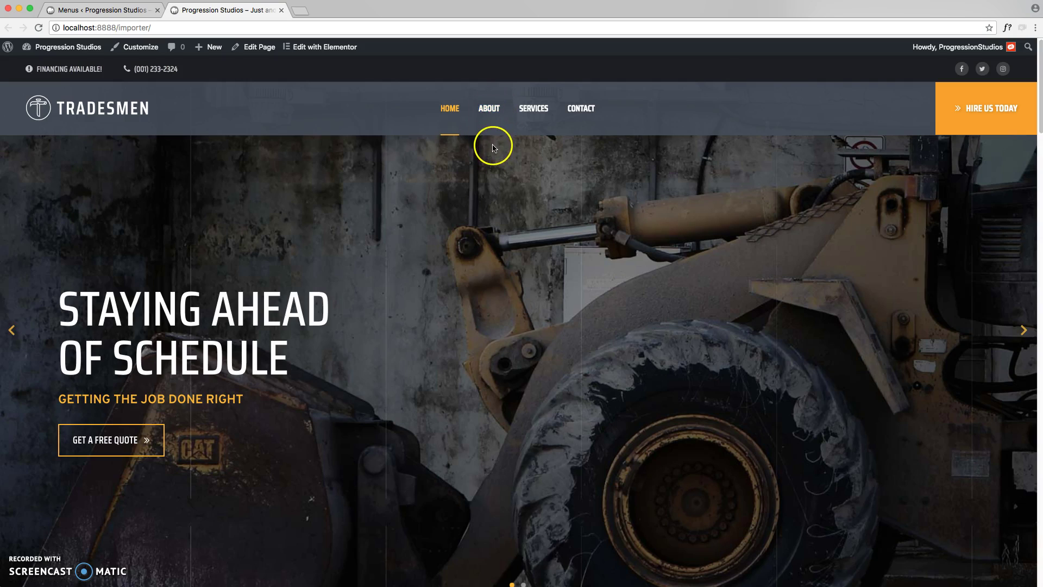
# Nest Shop and Our Work under About in New Menu Example and save
pyautogui.click(100, 10)
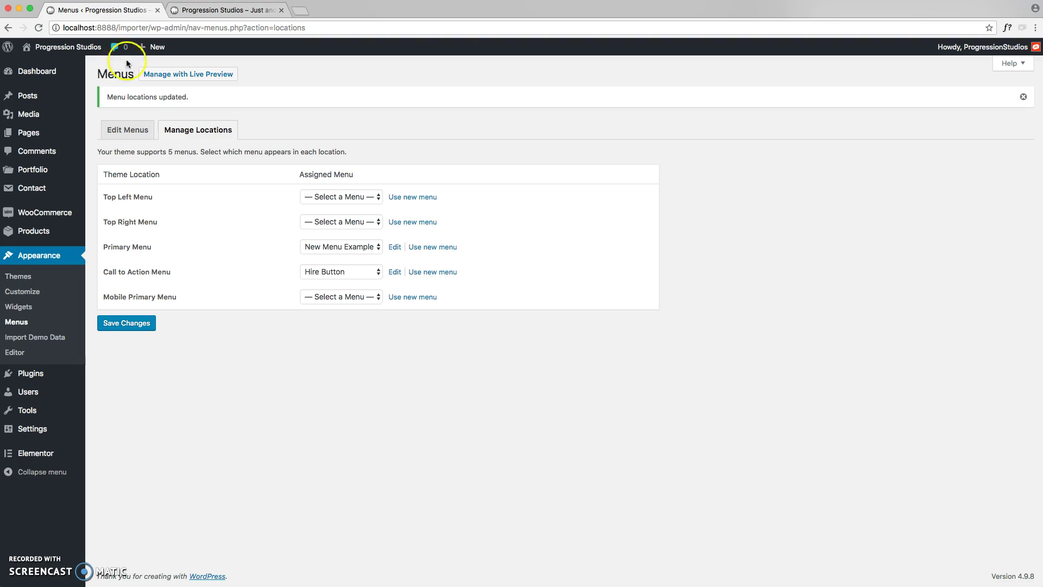
pyautogui.click(124, 133)
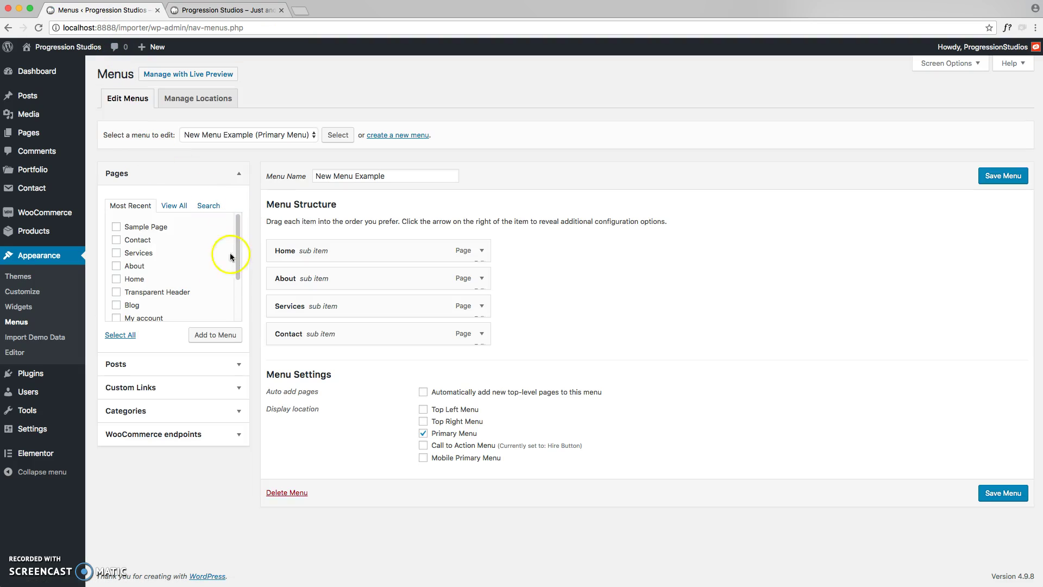
pyautogui.scroll(-3, 142, 296)
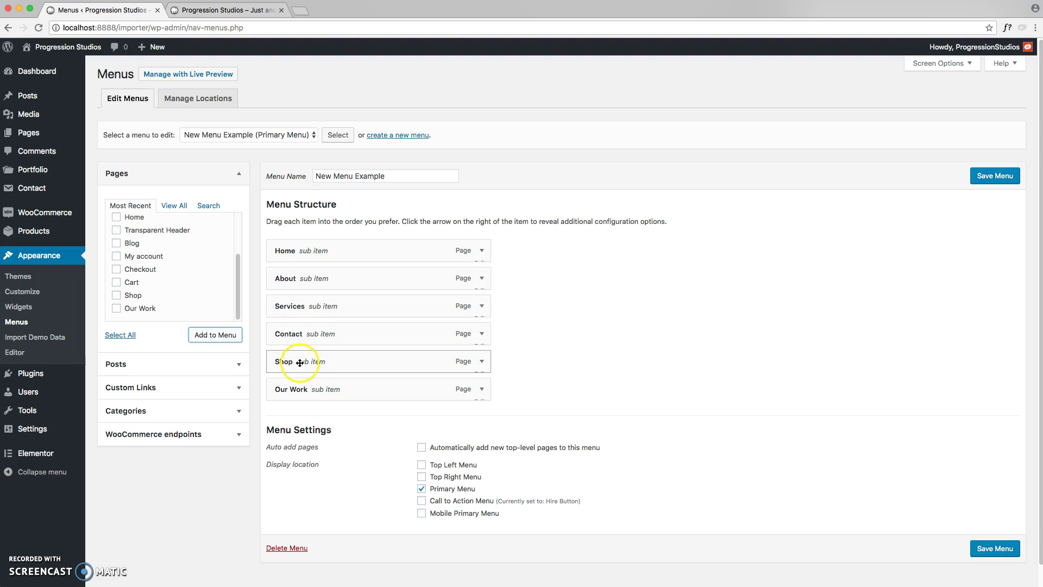
pyautogui.moveTo(301, 362); pyautogui.dragTo(302, 307)
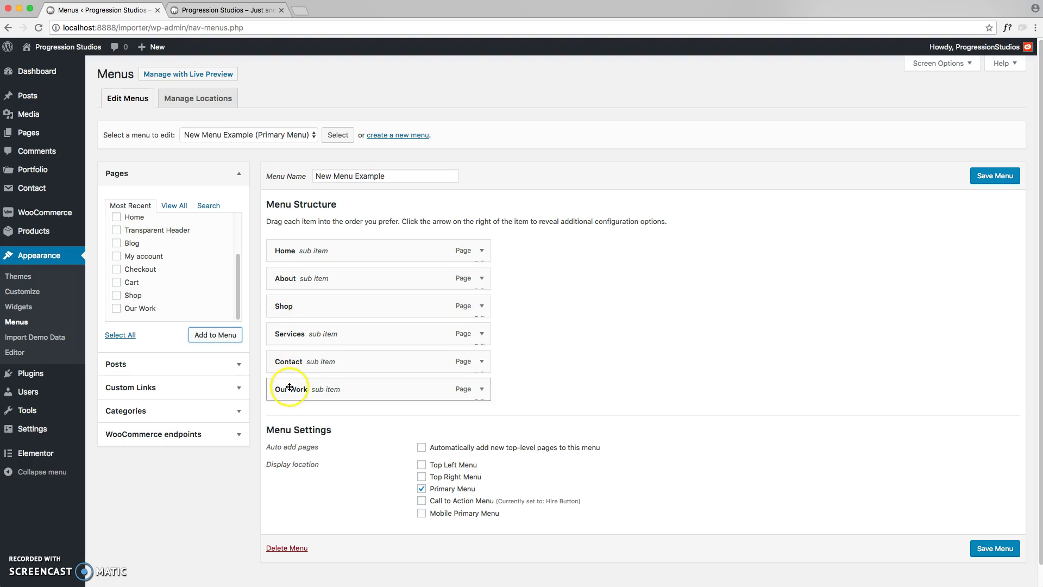
pyautogui.moveTo(298, 389); pyautogui.dragTo(304, 312)
pyautogui.click(302, 303)
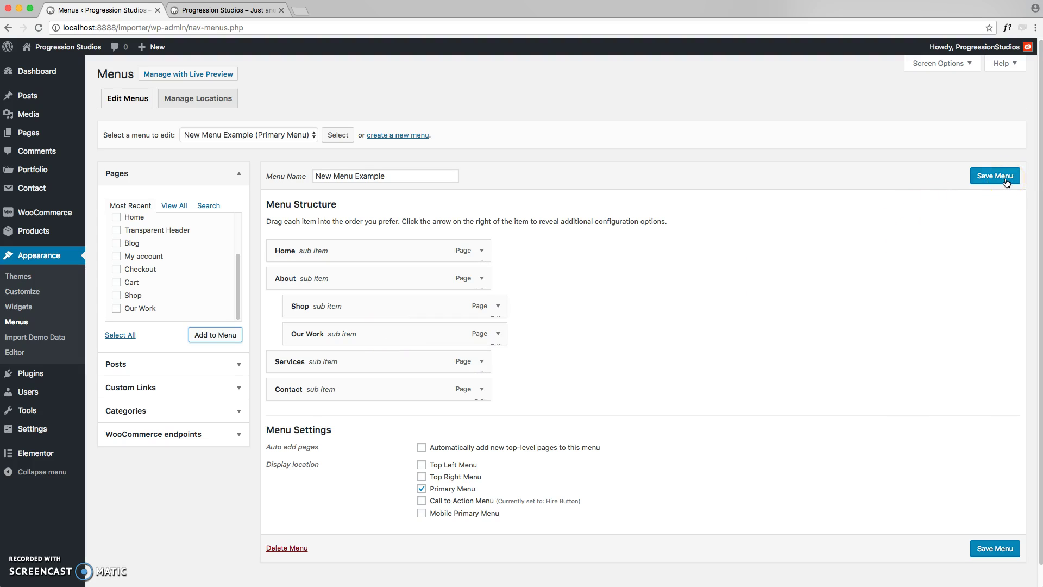
# Reload the live site and view the new About dropdown
pyautogui.click(233, 9)
pyautogui.press('super+r')
pyautogui.scroll(-10, 276, 235)
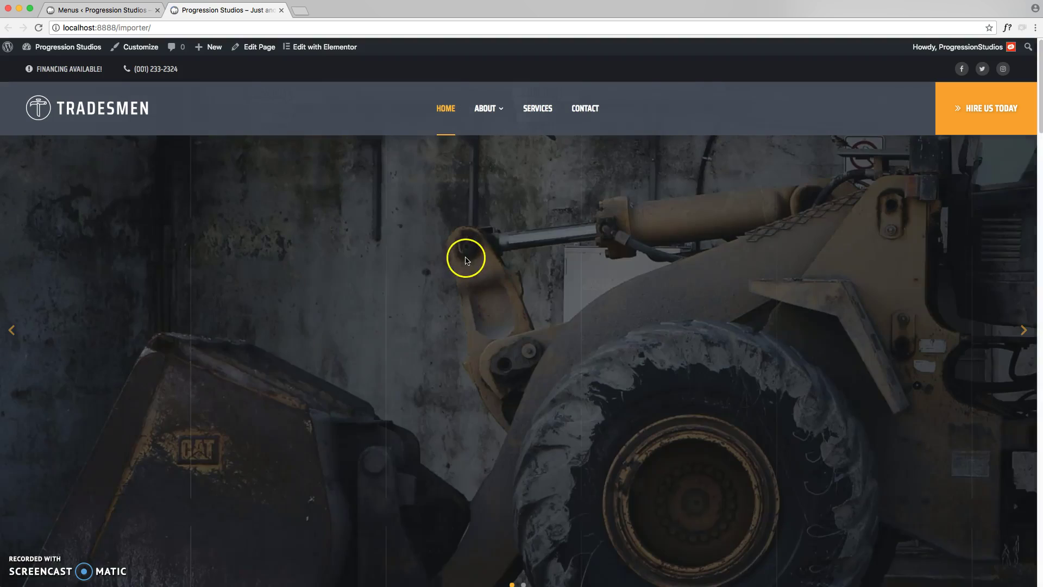
pyautogui.moveTo(489, 114)
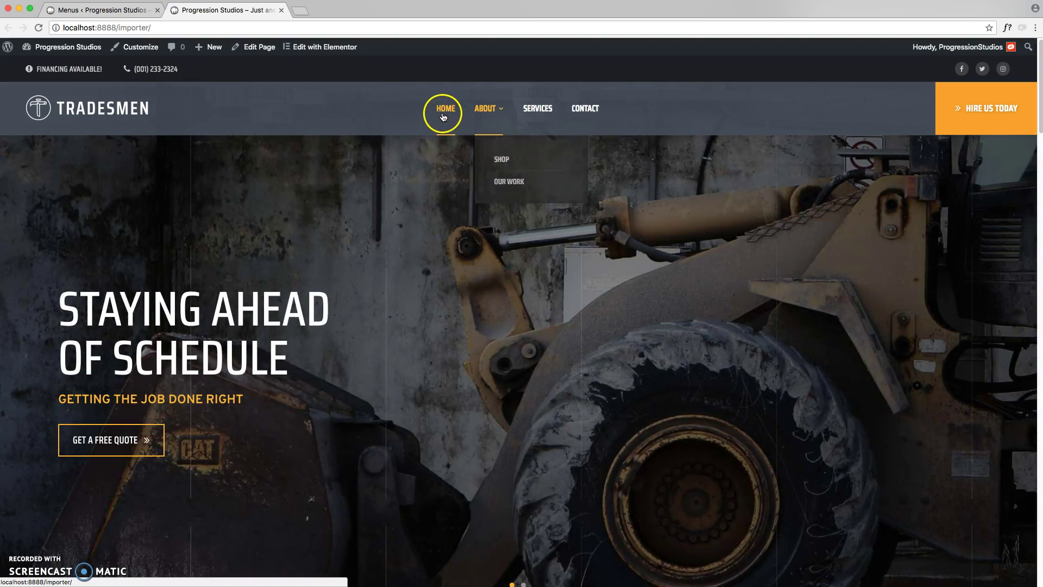
# Expand the Home menu item and focus its Menu Icon field
pyautogui.click(121, 11)
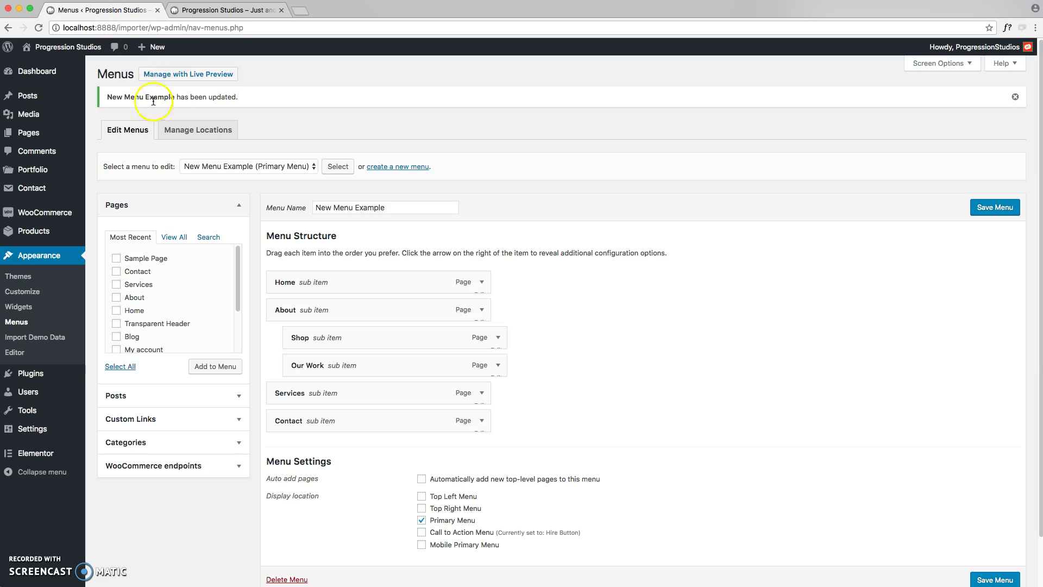
pyautogui.click(482, 282)
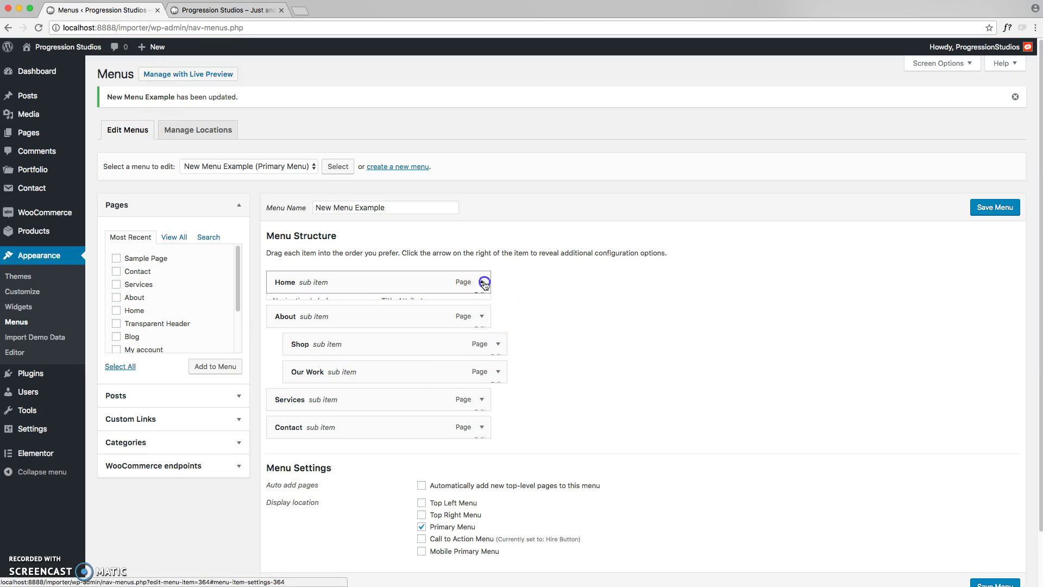
pyautogui.scroll(-1, 380, 309)
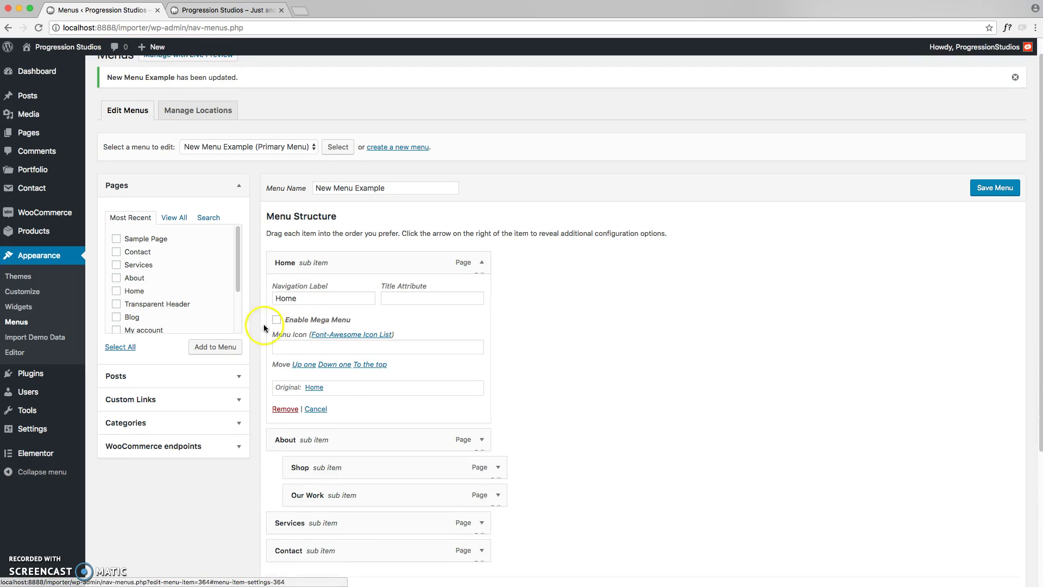
pyautogui.click(293, 343)
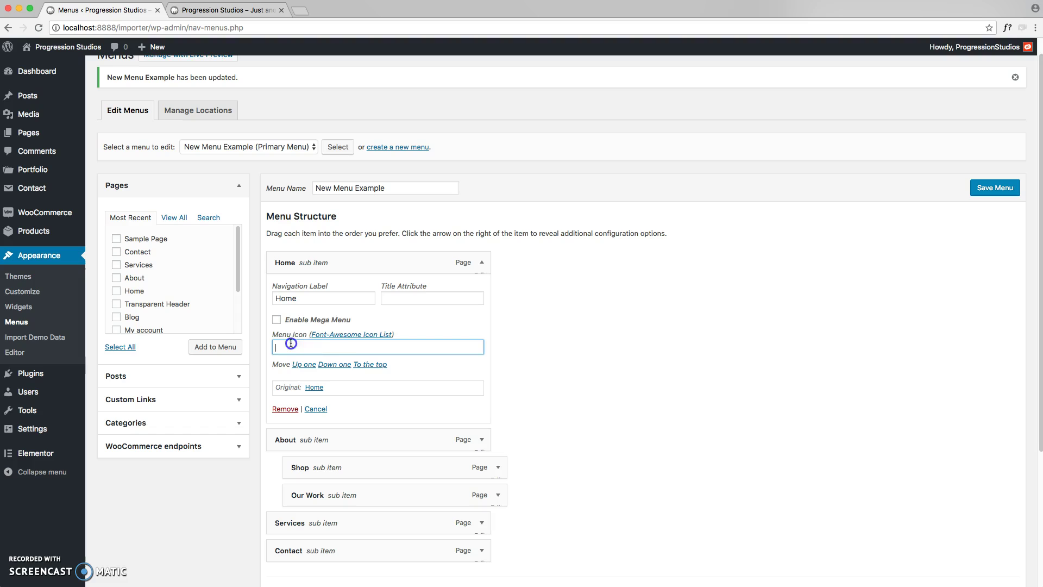
# Find user-circle in the Font Awesome 4.7 icon list, dismissing the Font Awesome 5 popup
pyautogui.click(342, 335)
pyautogui.scroll(-5, 280, 272)
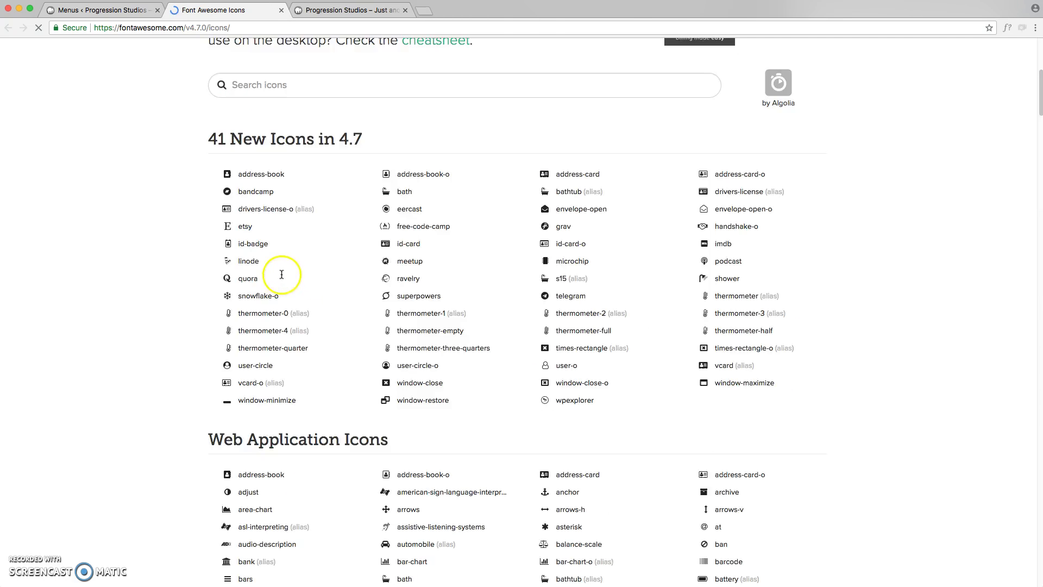
pyautogui.click(669, 69)
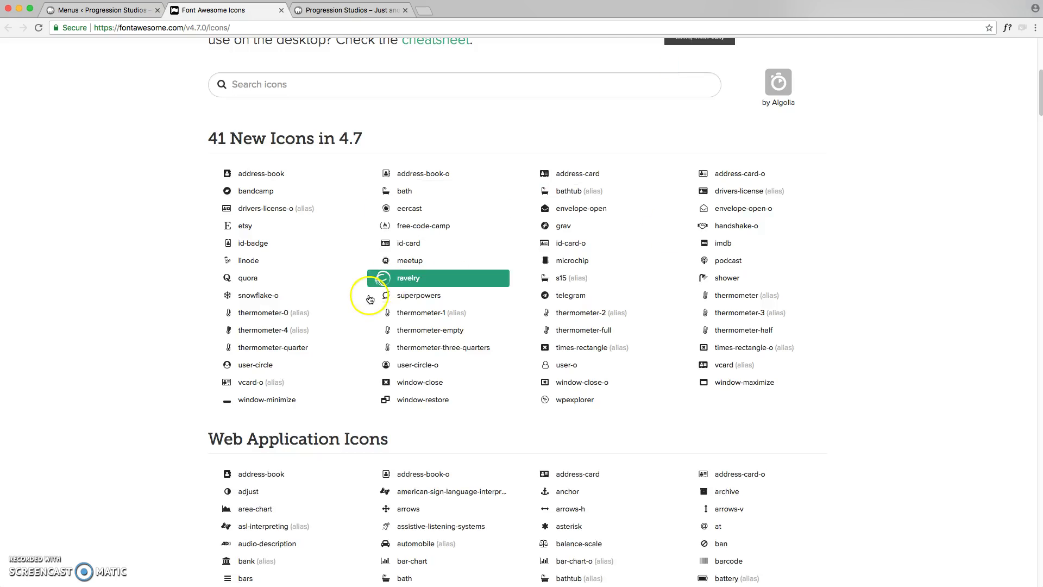
pyautogui.scroll(-10, 363, 304)
pyautogui.scroll(4, 364, 320)
pyautogui.scroll(9, 366, 315)
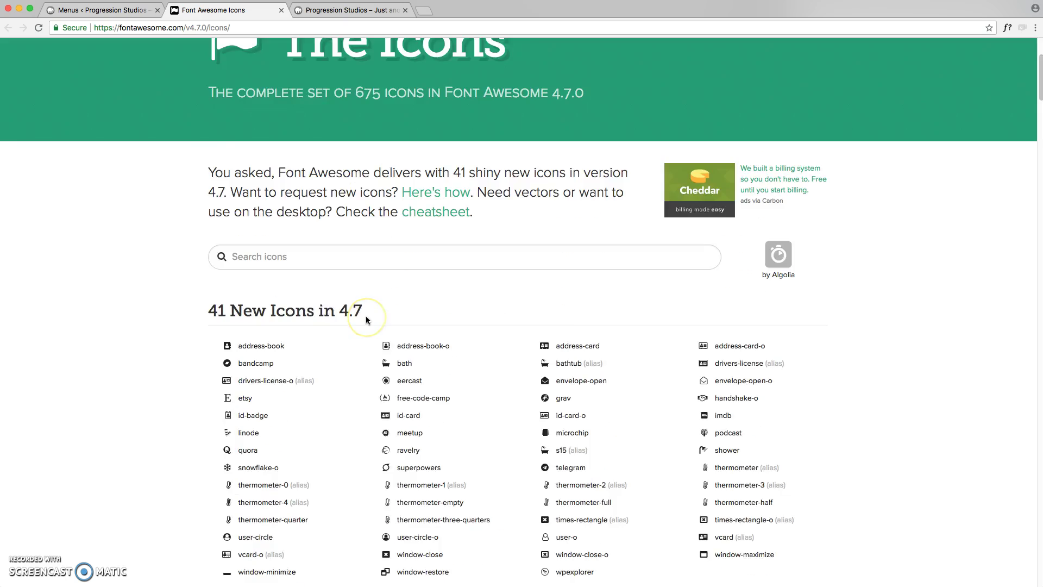
pyautogui.scroll(-6, 366, 315)
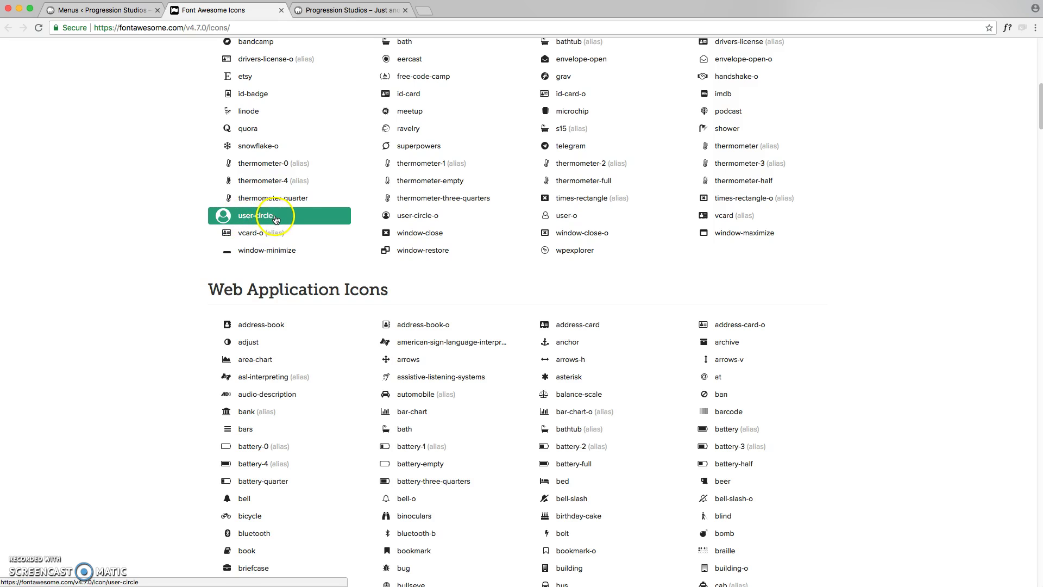
pyautogui.click(131, 12)
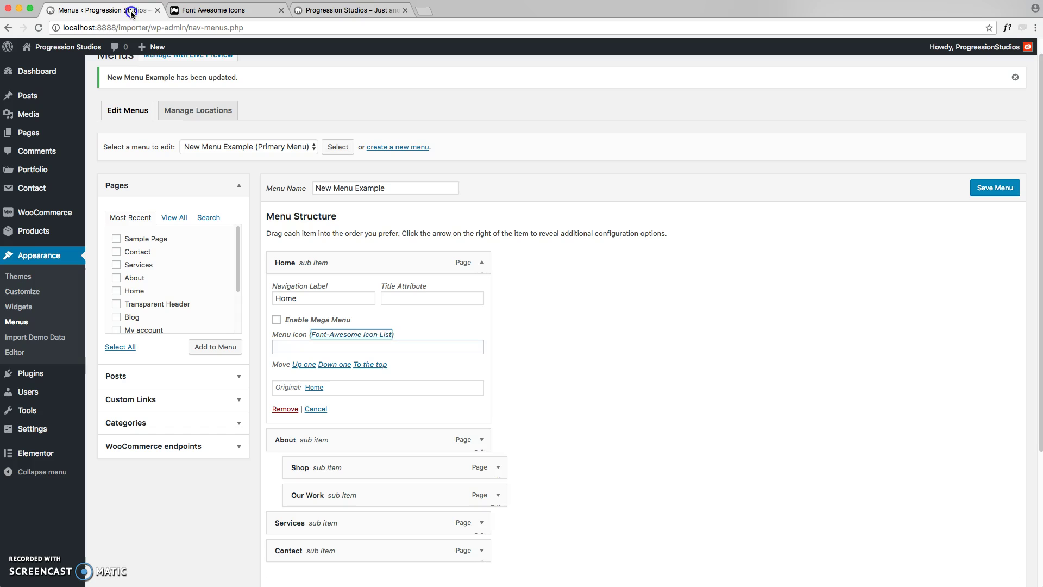
# Set Home's menu icon to user-circle, save, and reload the live site to check it
pyautogui.click(301, 351)
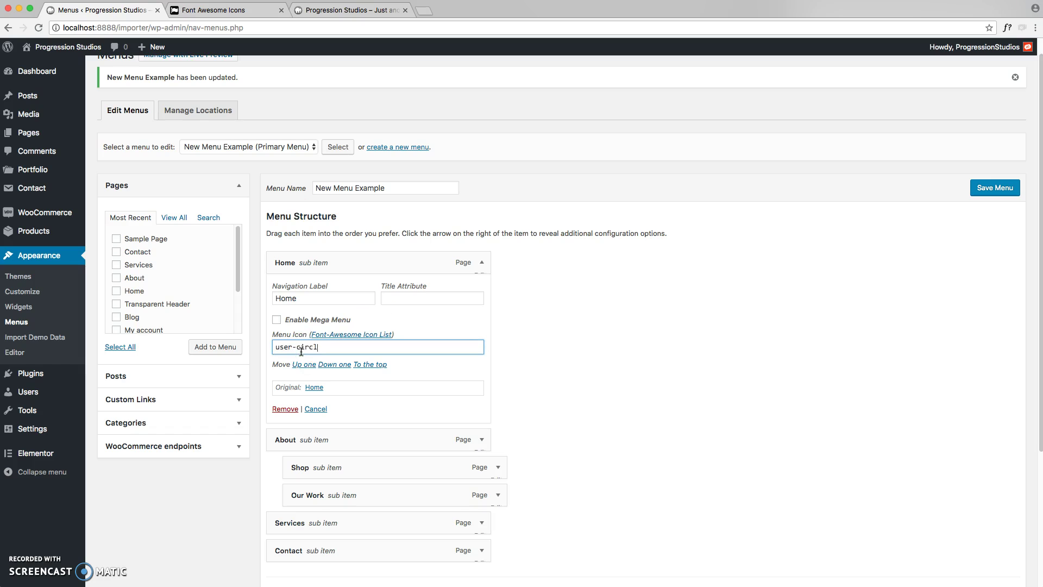
pyautogui.click(1005, 186)
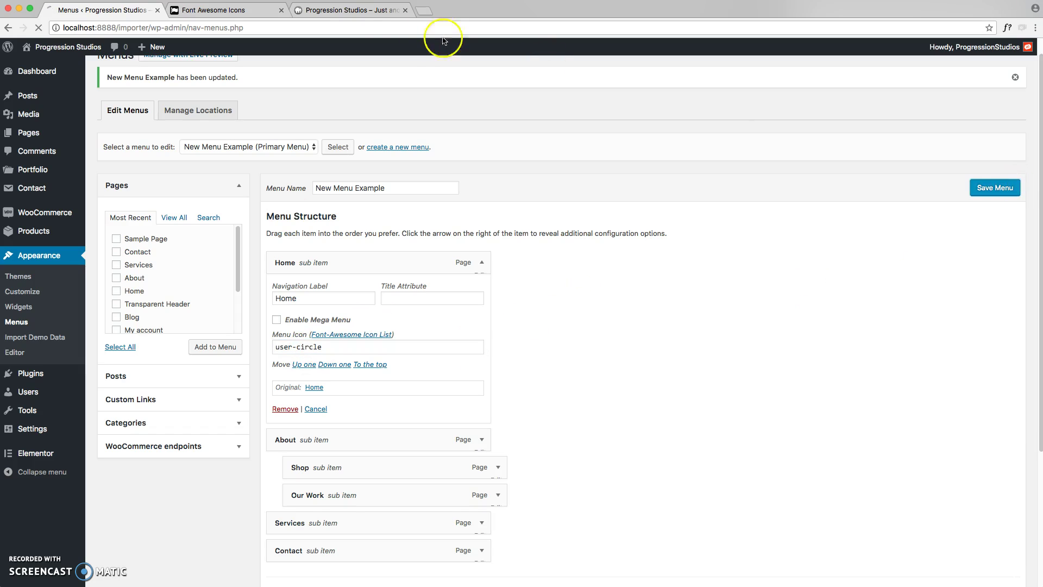
pyautogui.click(348, 11)
pyautogui.press('super+r')
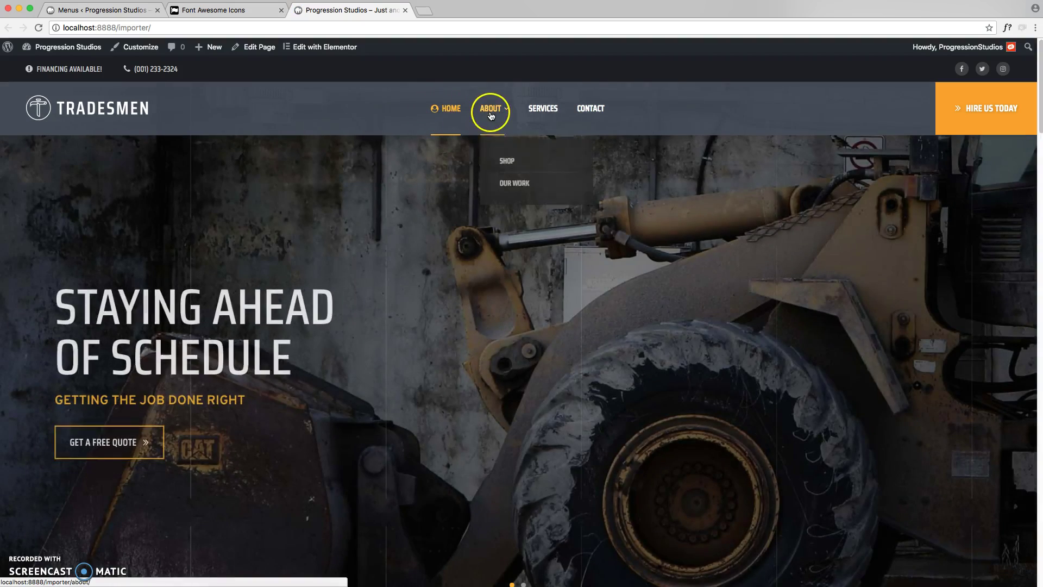
pyautogui.scroll(-3, 543, 136)
pyautogui.scroll(-5, 554, 114)
pyautogui.scroll(6, 463, 77)
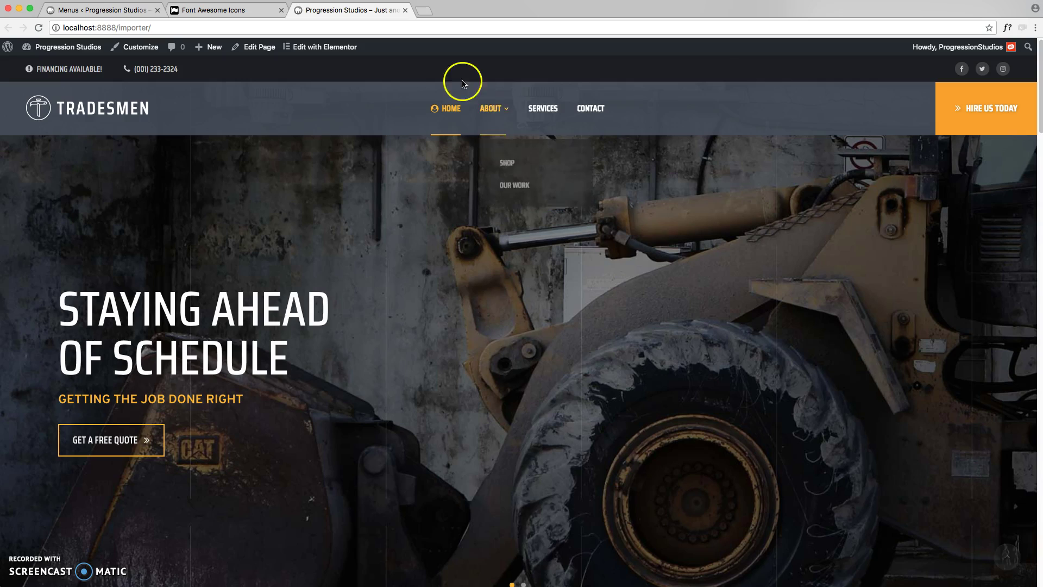
pyautogui.moveTo(480, 109)
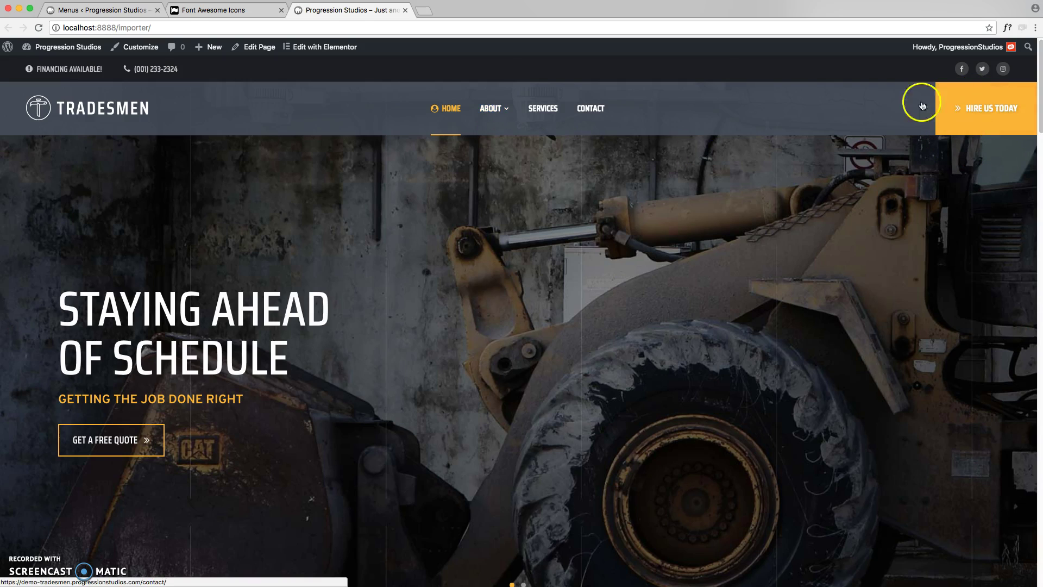
# Load the Hire Button (Call to Action Menu) for editing
pyautogui.click(125, 9)
pyautogui.click(239, 168)
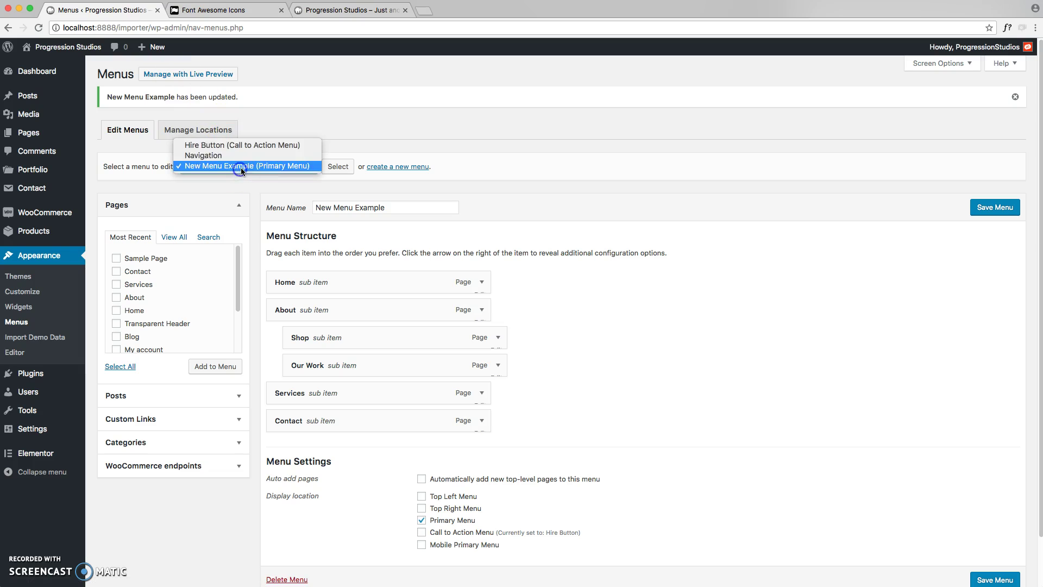
pyautogui.click(241, 144)
pyautogui.click(337, 168)
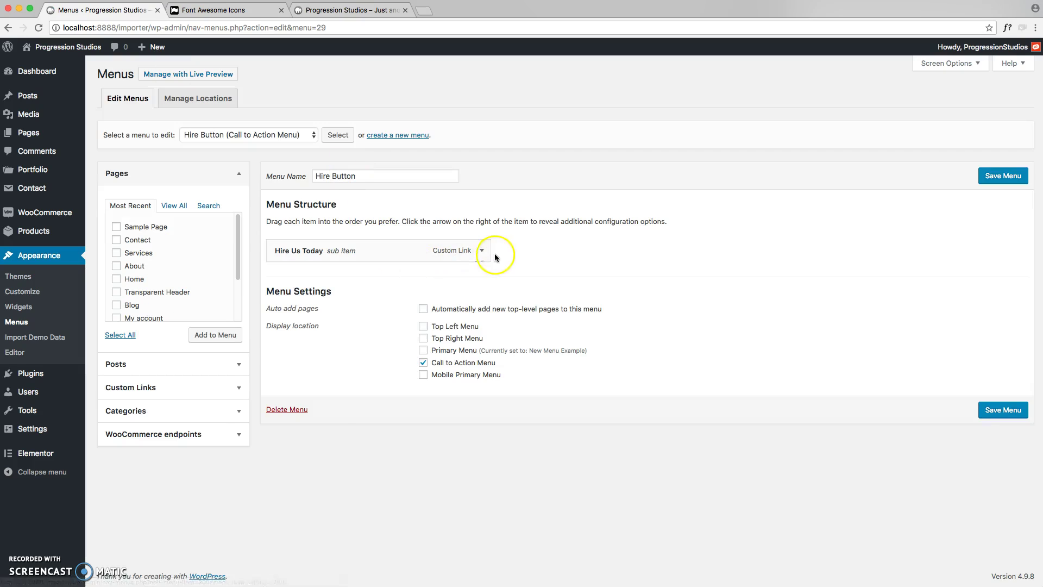
pyautogui.click(481, 250)
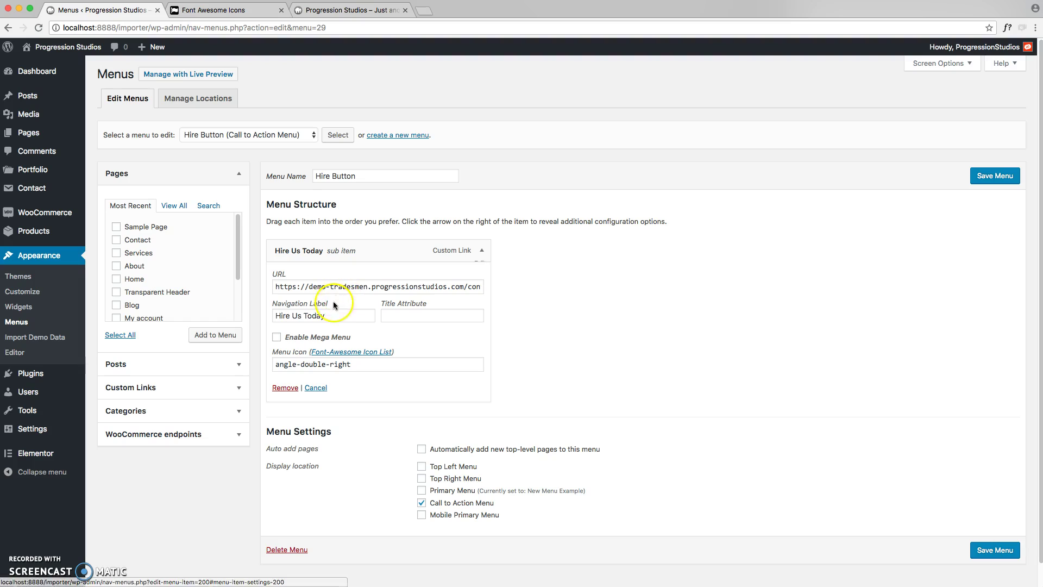
pyautogui.doubleClick(339, 314)
pyautogui.write('Contact Us')
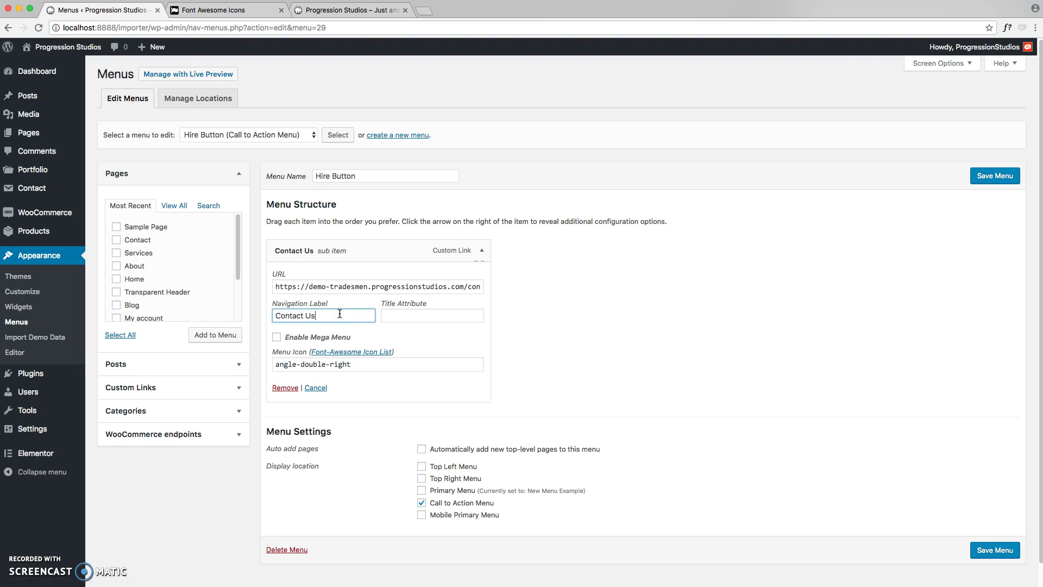
pyautogui.moveTo(305, 286); pyautogui.dragTo(553, 277)
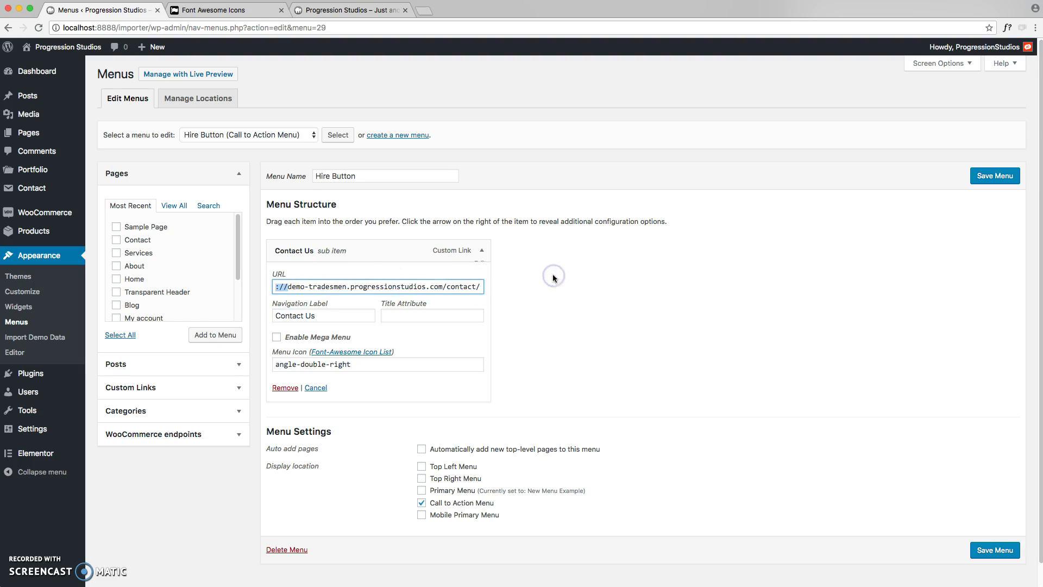
pyautogui.press('BackSpace')
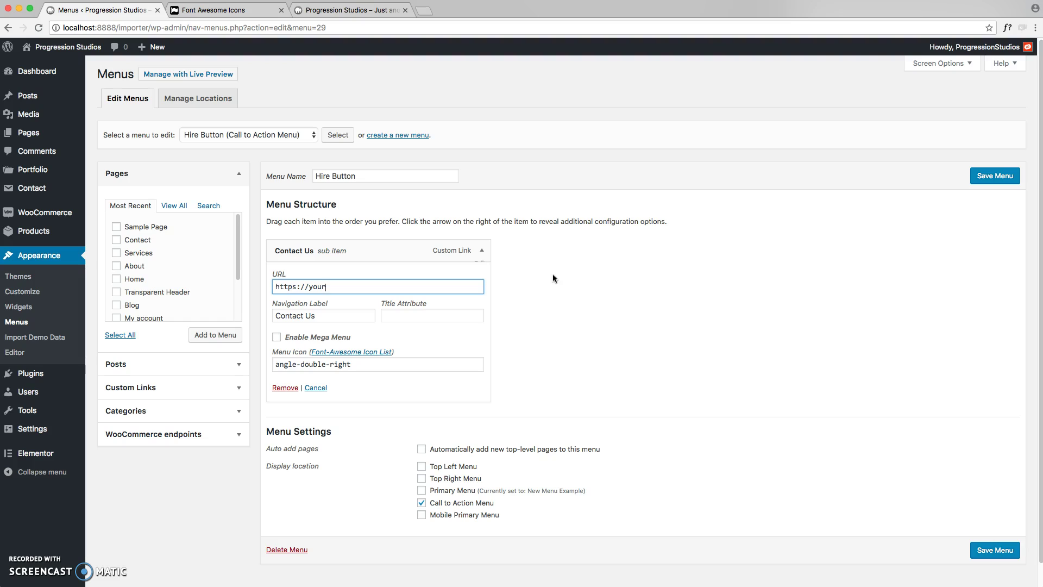
pyautogui.write('yourwebsiteaddress.com')
pyautogui.doubleClick(331, 286)
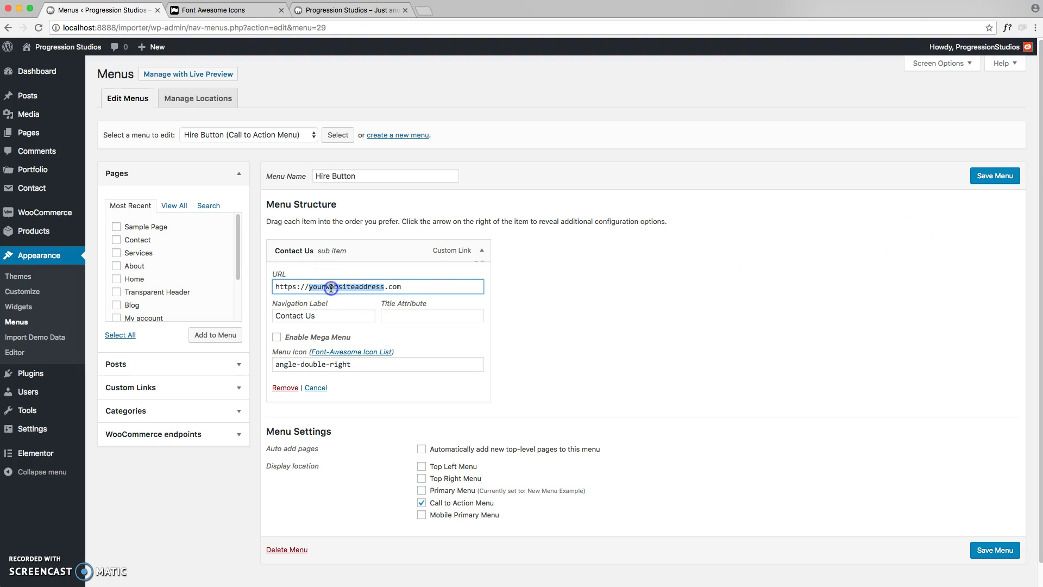
pyautogui.write('google')
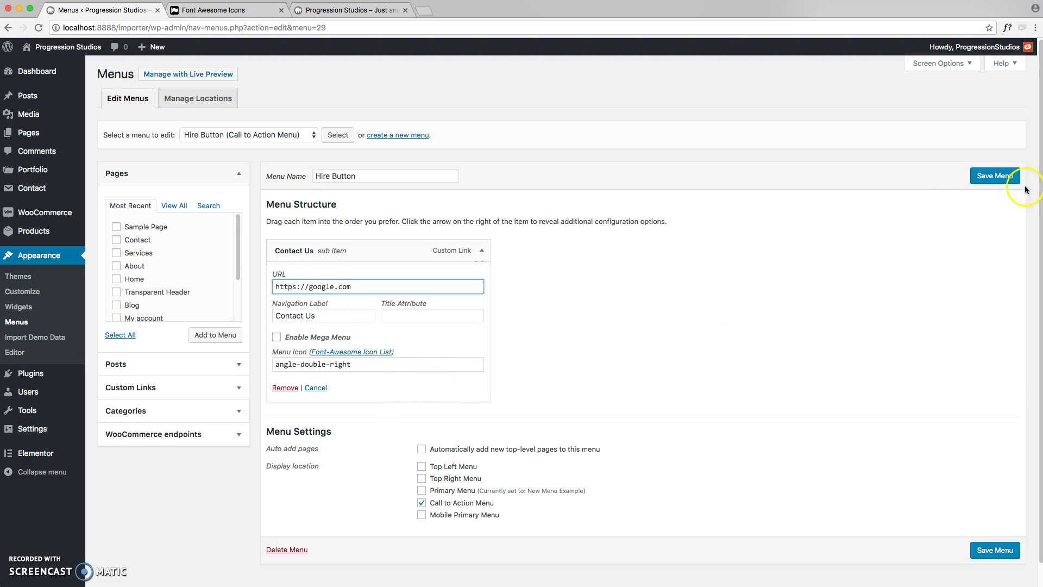
pyautogui.click(992, 178)
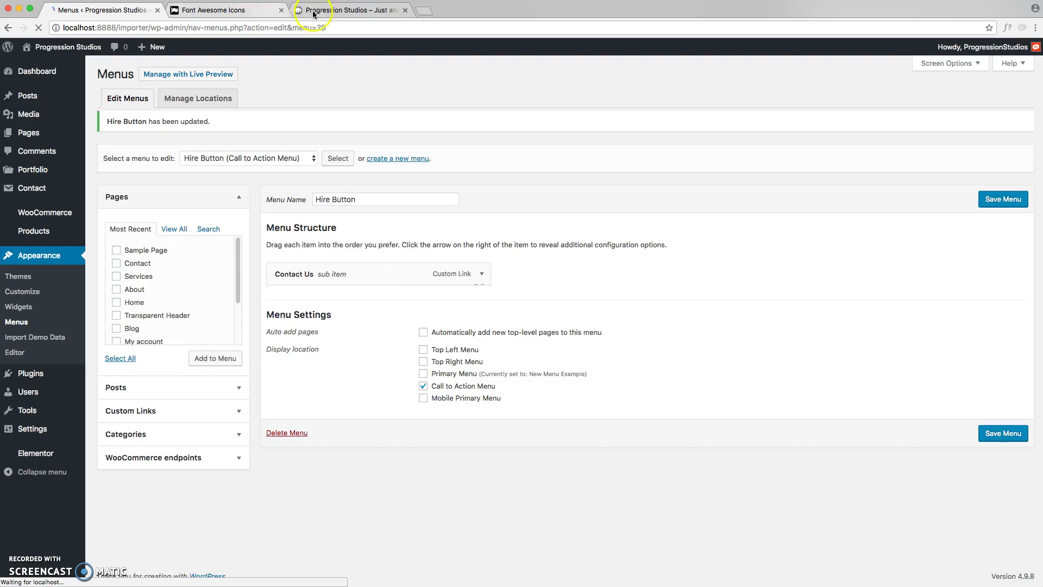
# Reload the live site, confirm the Contact Us button opens Google, then return
pyautogui.click(355, 15)
pyautogui.press('super+r')
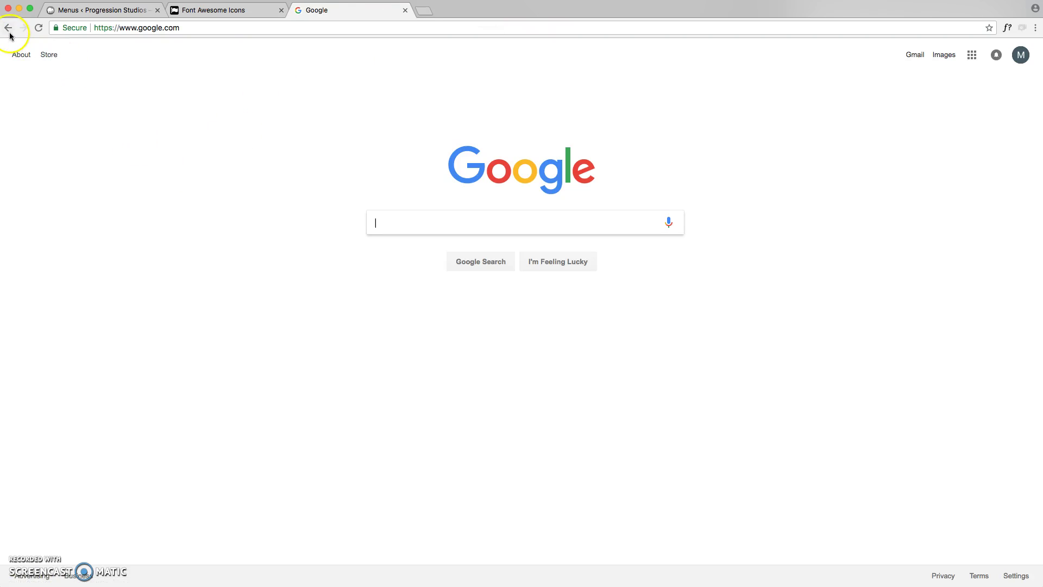
pyautogui.click(10, 34)
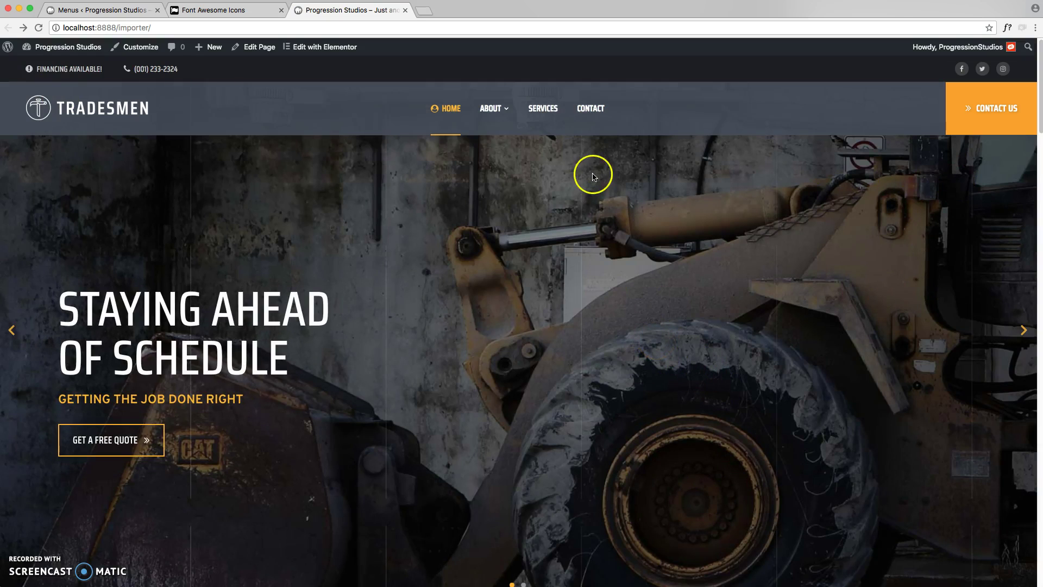
pyautogui.moveTo(491, 108)
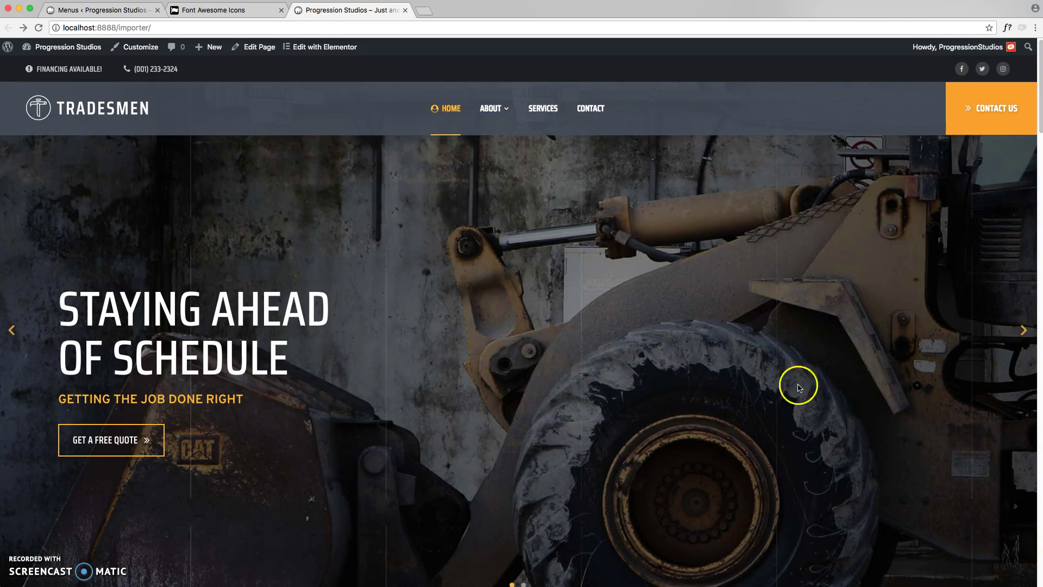